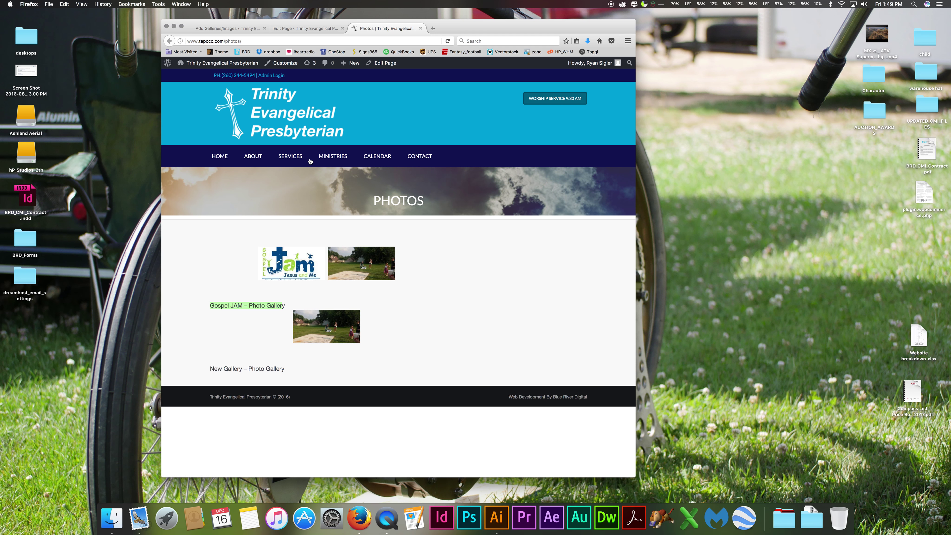
- Go to the dashboard and start a new Mediacast item
mouse_move(216, 67)
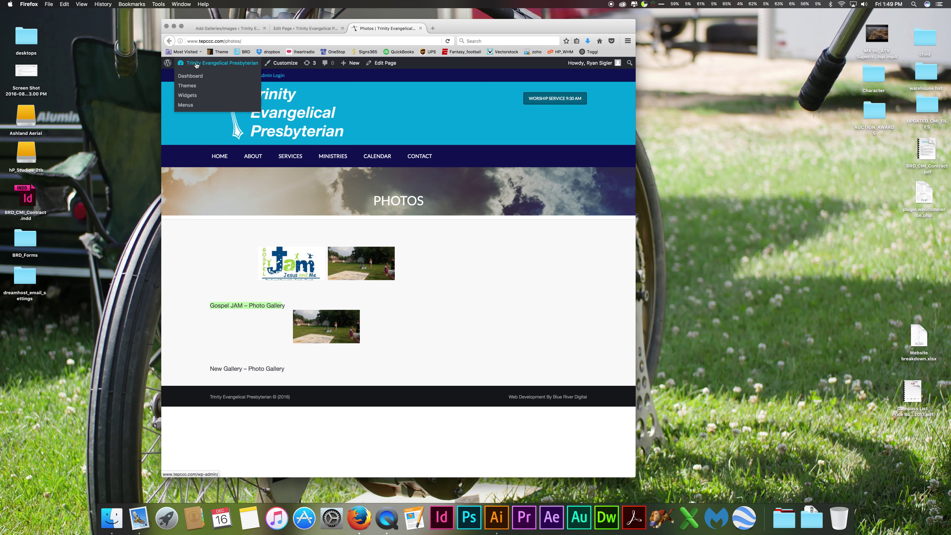
click(192, 77)
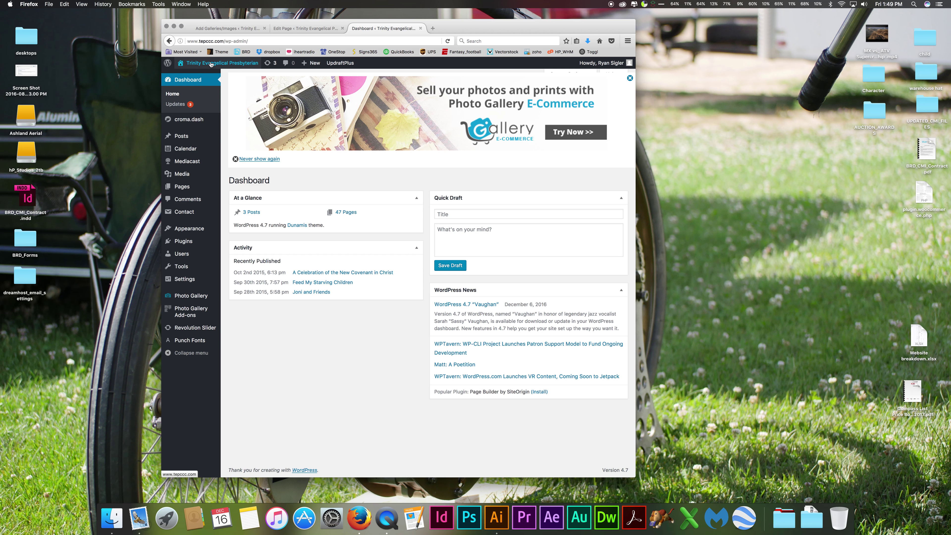
mouse_move(201, 166)
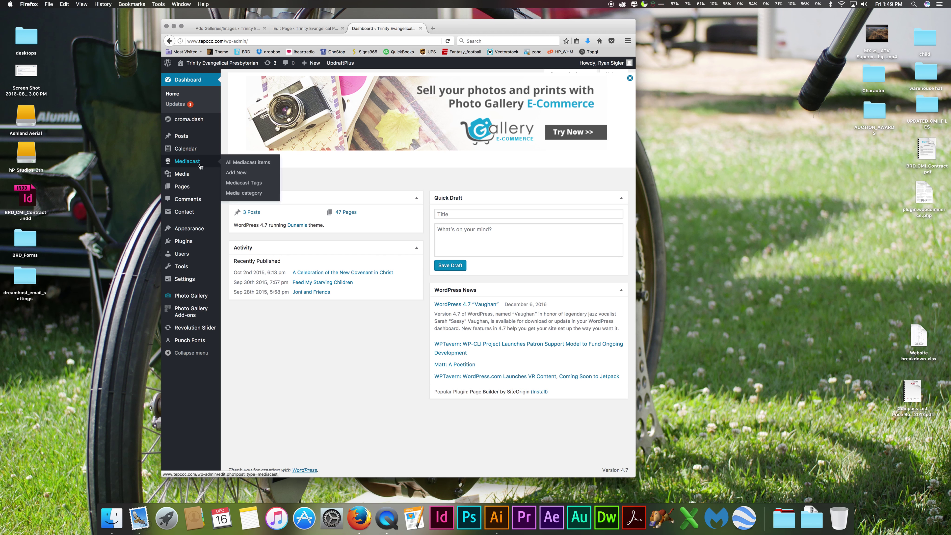
click(236, 173)
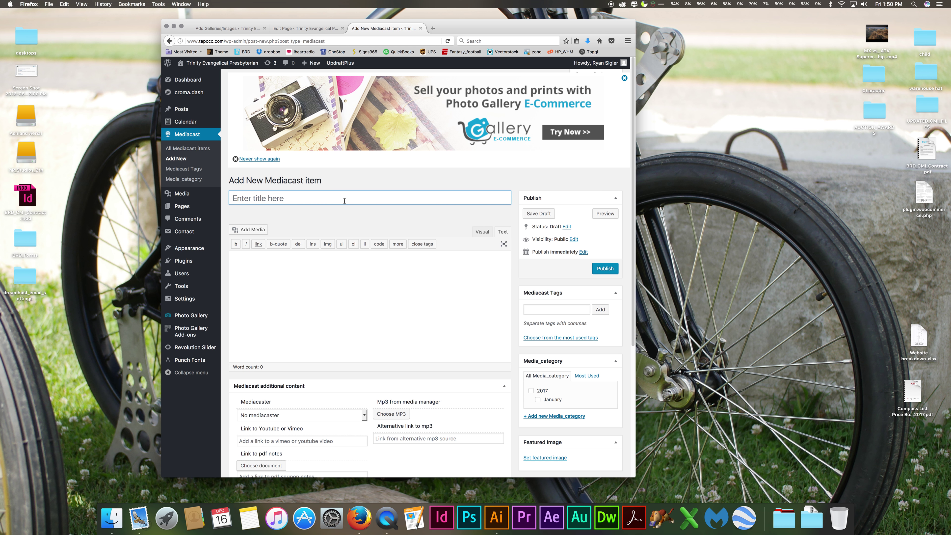
- Title the item 'Sunday - December, 18 2016' and add the placeholder body 'Desicription'
text(Sunday - December, 18 2016)
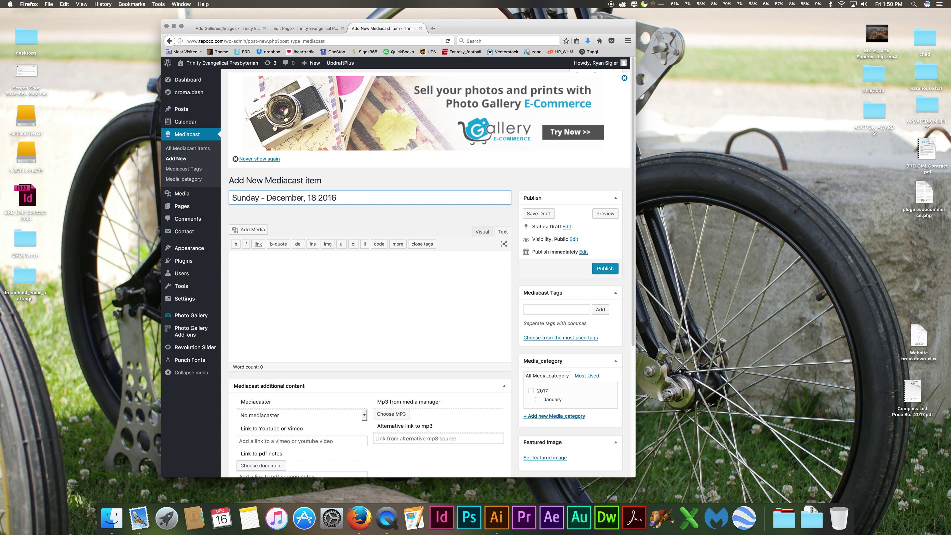
key(super+a)
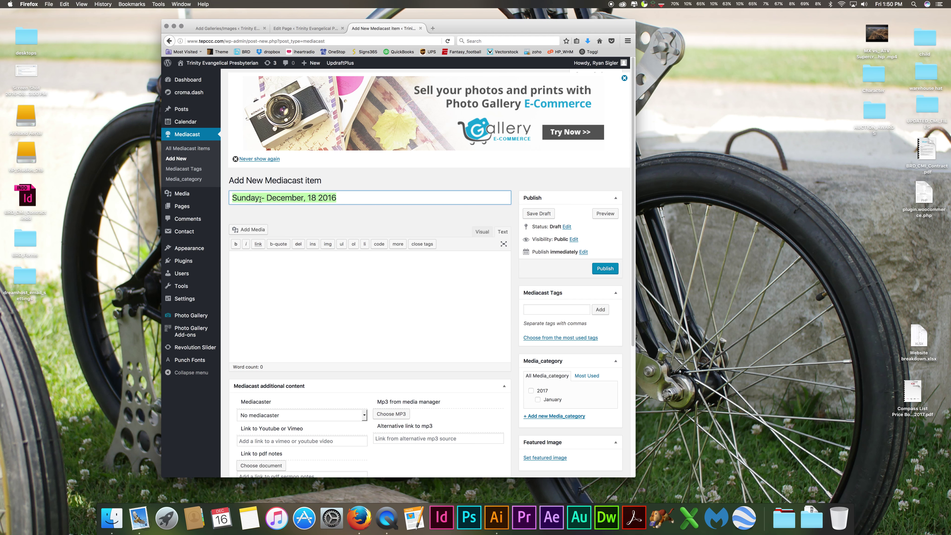
click(225, 198)
key(Tab)
text(Desic)
text(ription)
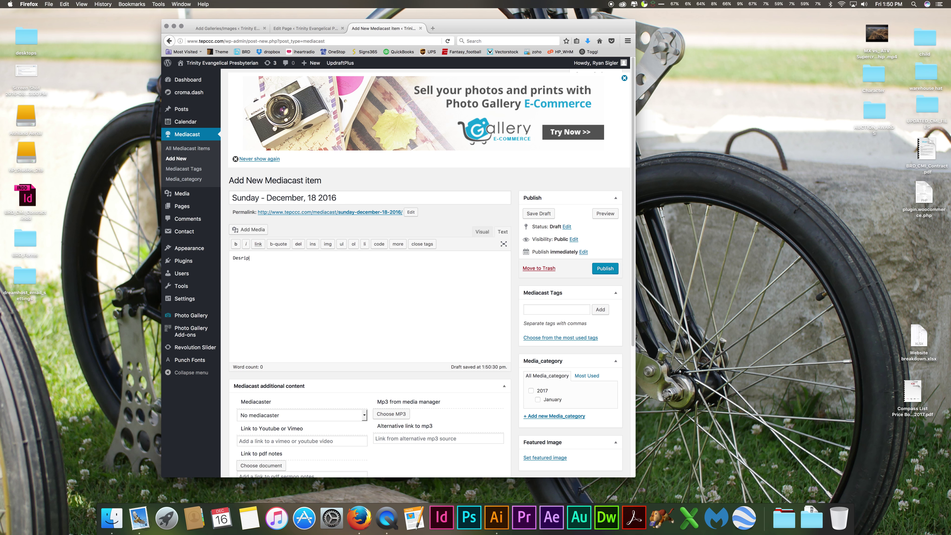
click(299, 27)
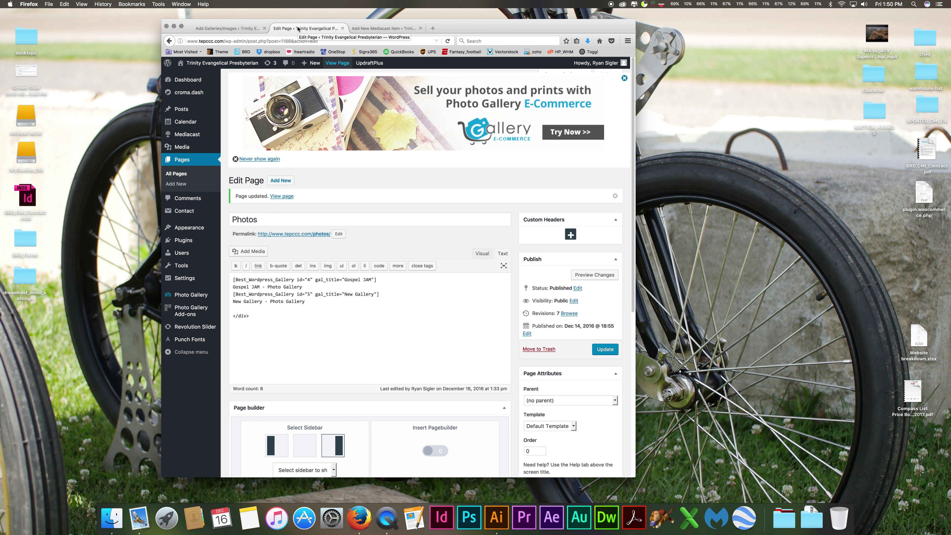
- View the 2017 media category's public page, then return to the draft and select its description
click(393, 233)
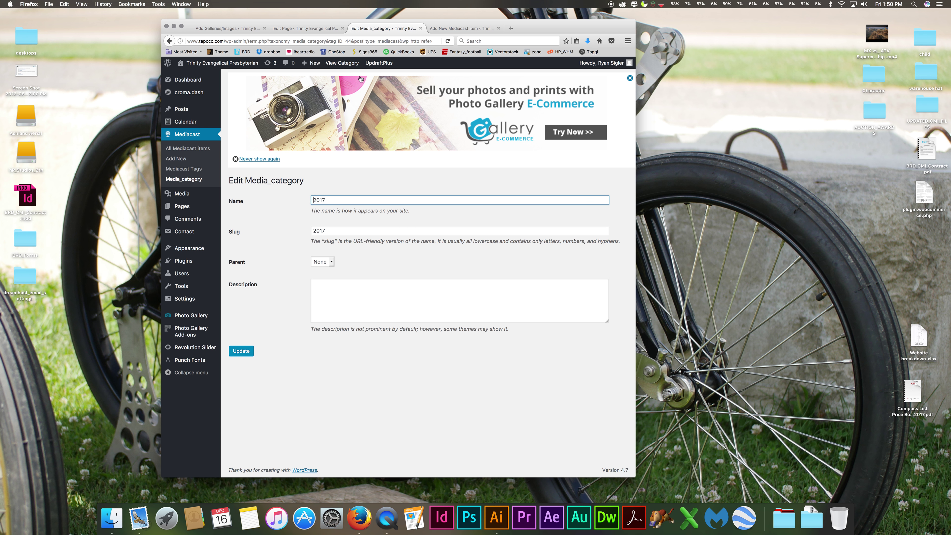
click(348, 62)
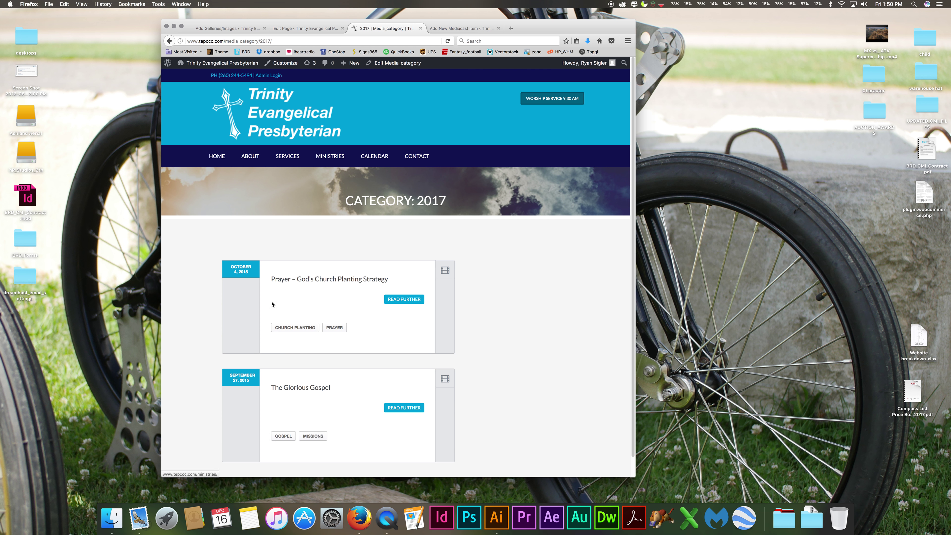
click(323, 29)
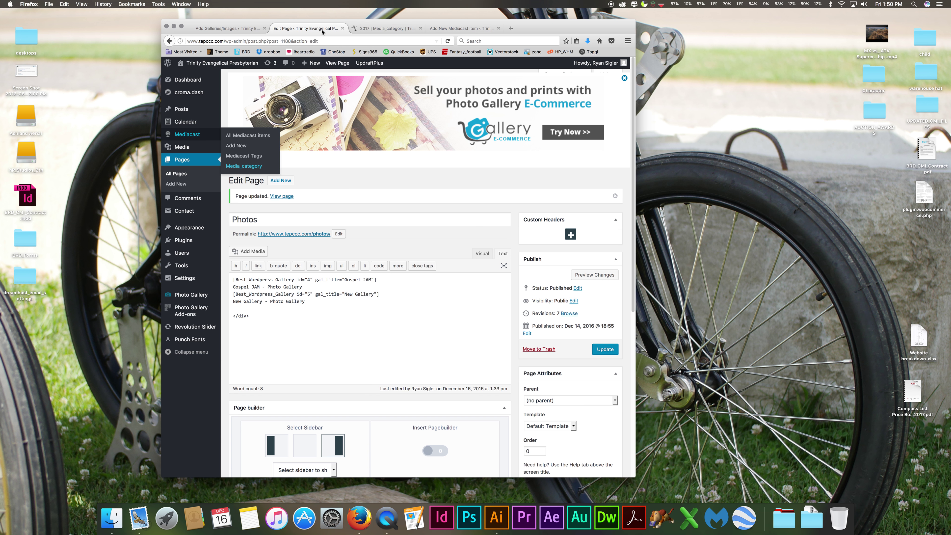
click(453, 28)
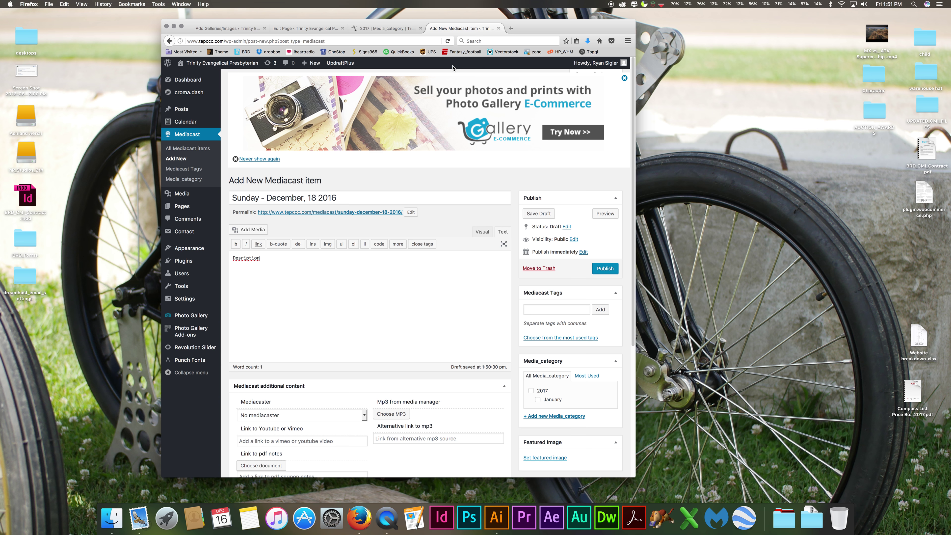
drag(283, 257, 212, 258)
- Review the sermon titles, read-further links and tags on the 2017 page, then return to the draft
click(384, 29)
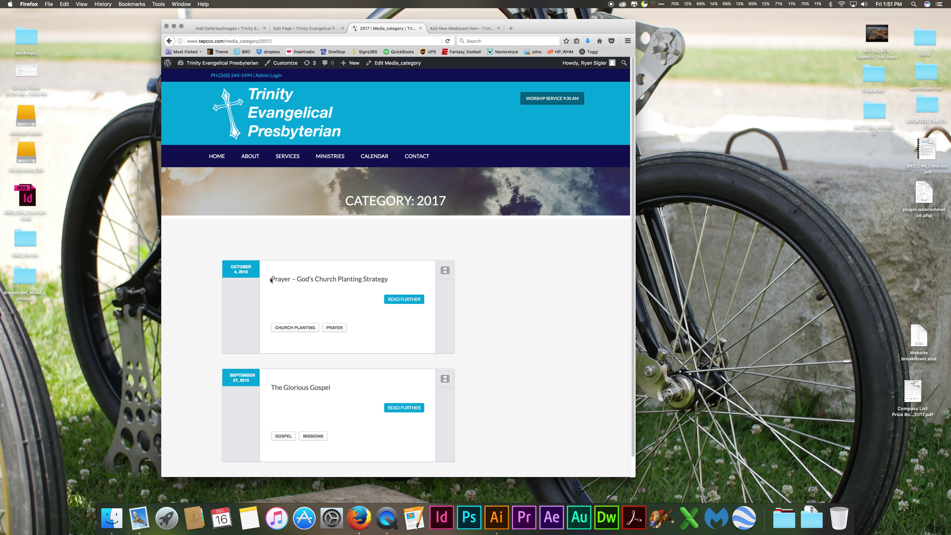
drag(270, 279, 389, 279)
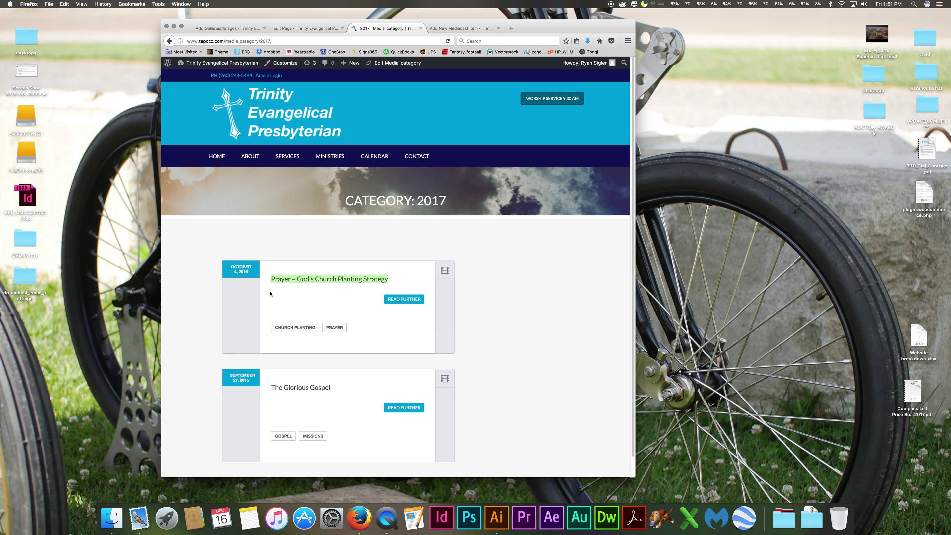
mouse_move(270, 291)
mouse_down()
mouse_move(331, 301)
mouse_move(277, 319)
mouse_move(337, 313)
mouse_move(274, 293)
mouse_up()
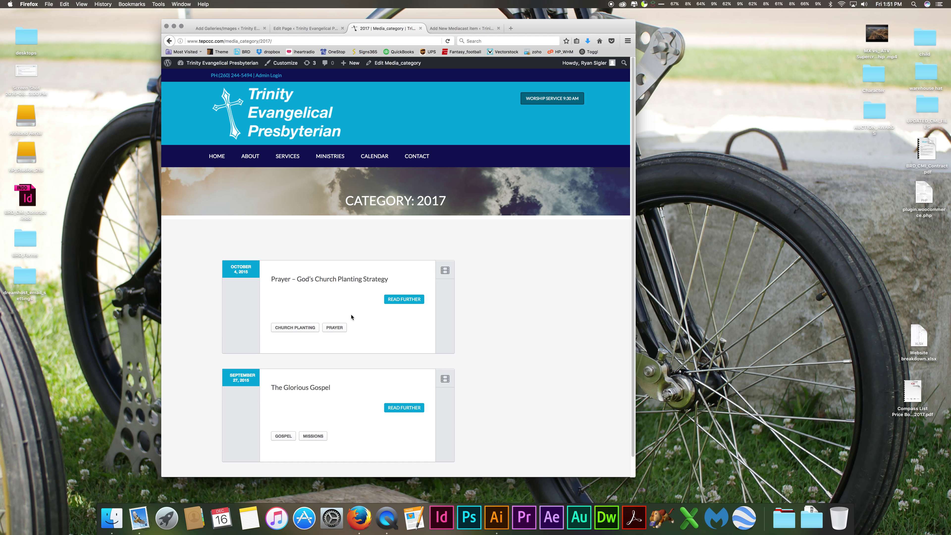
drag(324, 324, 229, 327)
drag(275, 281, 399, 289)
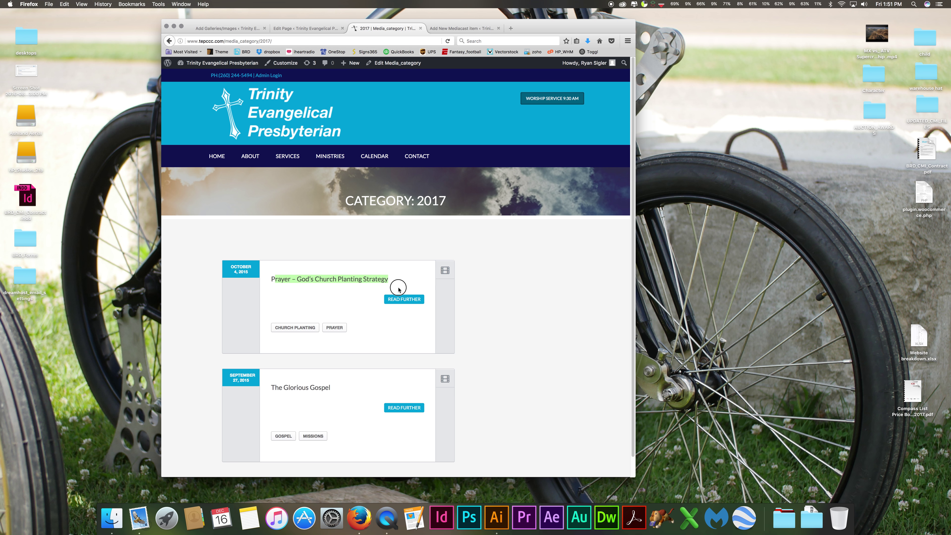
drag(316, 294, 356, 308)
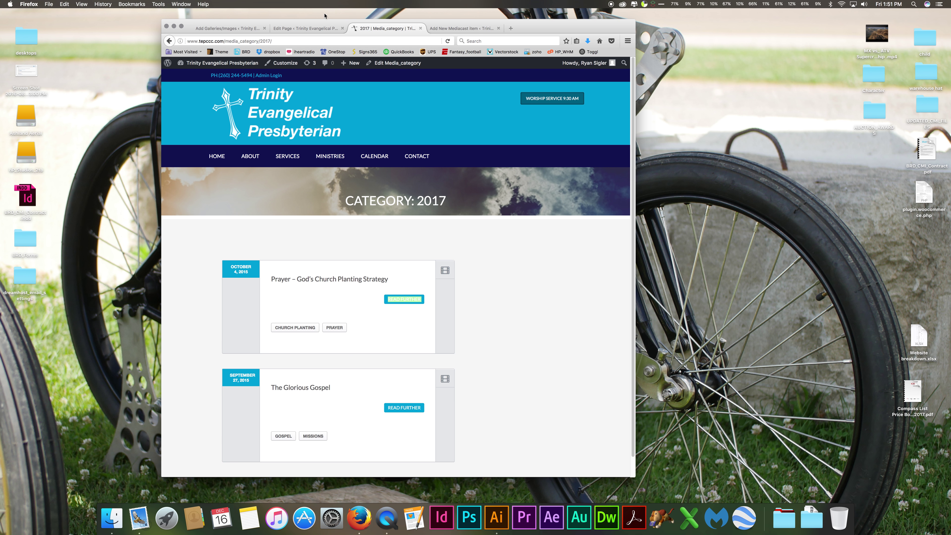
click(457, 28)
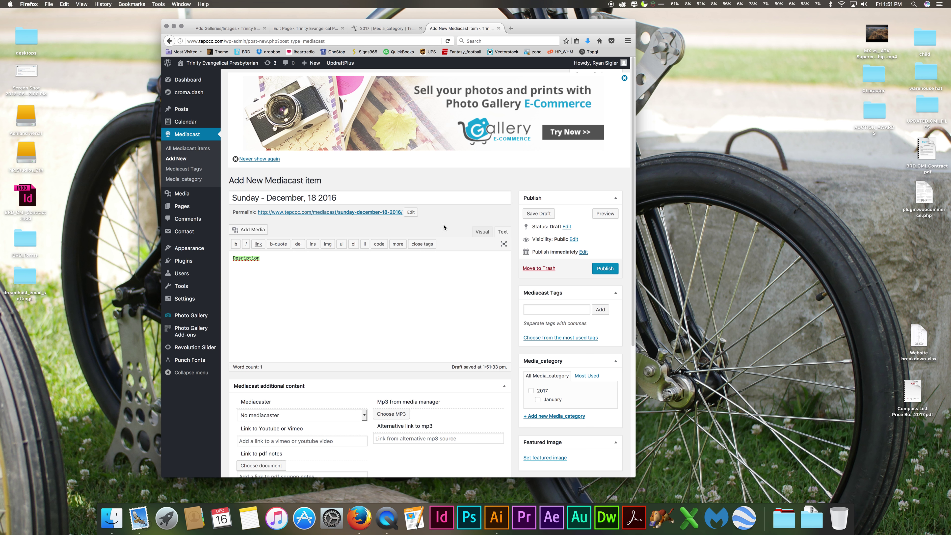
- Scroll to the Mediacast additional content and open the media library with Choose MP3
scroll(446, 241, down, 3)
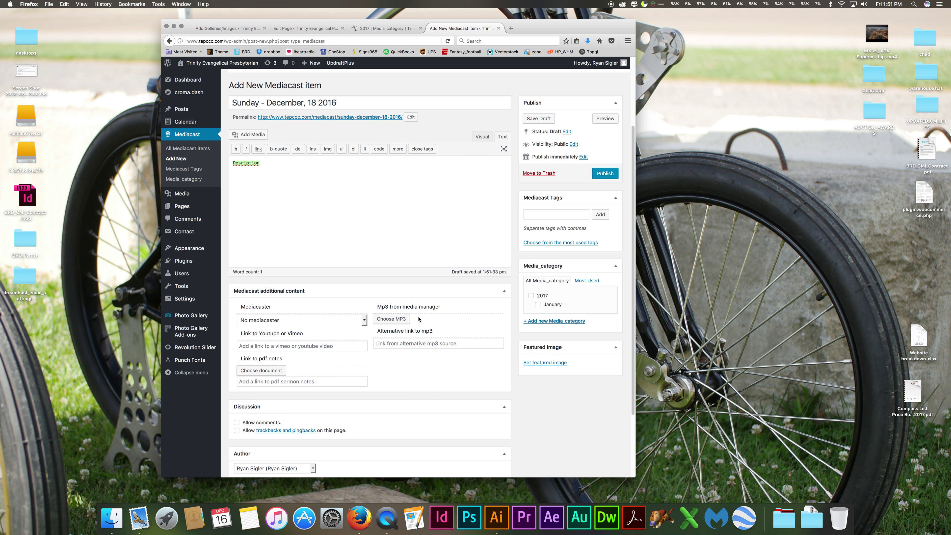
double_click(426, 332)
click(399, 321)
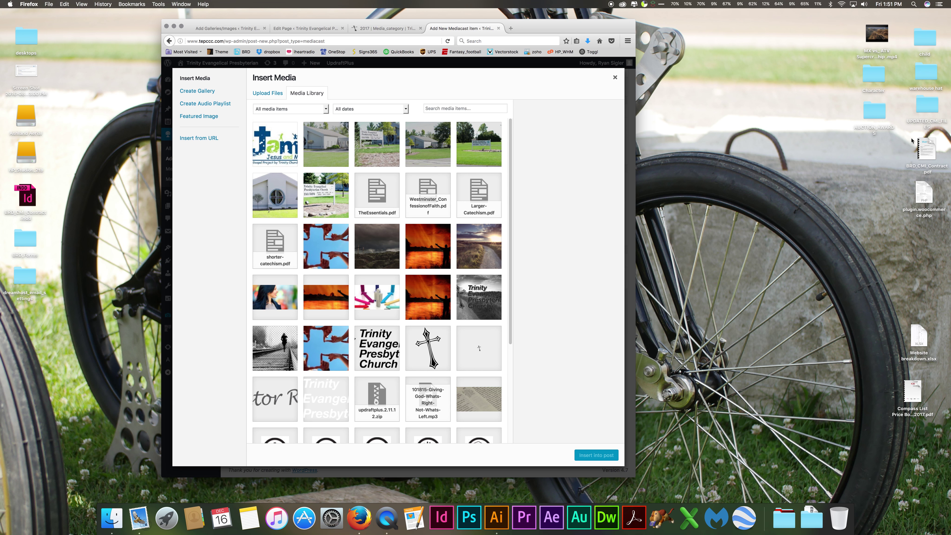
drag(926, 150, 865, 198)
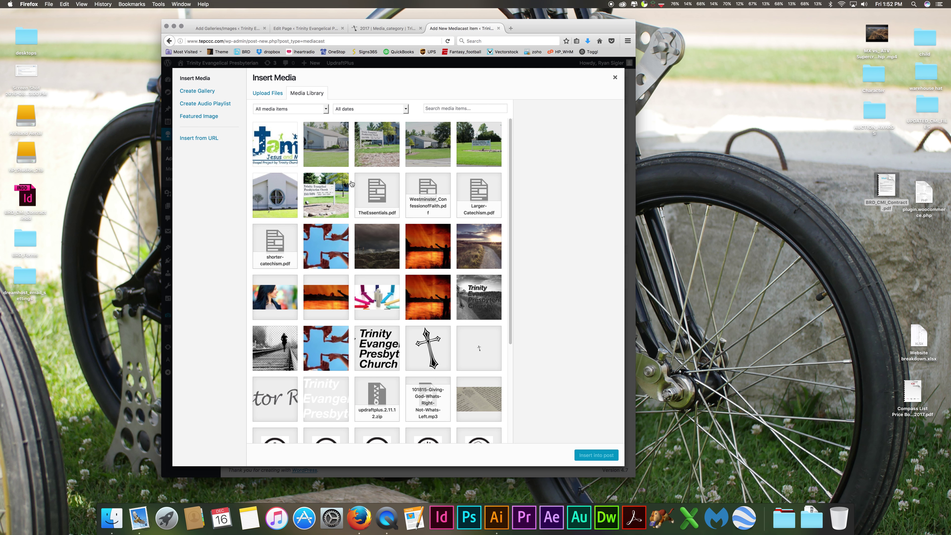
scroll(366, 206, down, 1)
scroll(365, 211, down, 3)
- Browse the Desktop for an upload, then cancel and close Insert Media without adding a file
click(268, 94)
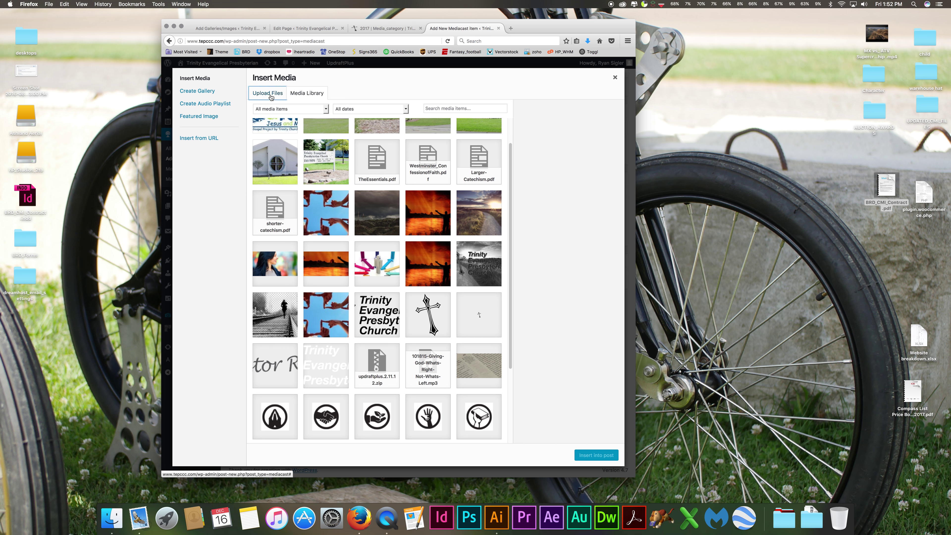
click(433, 243)
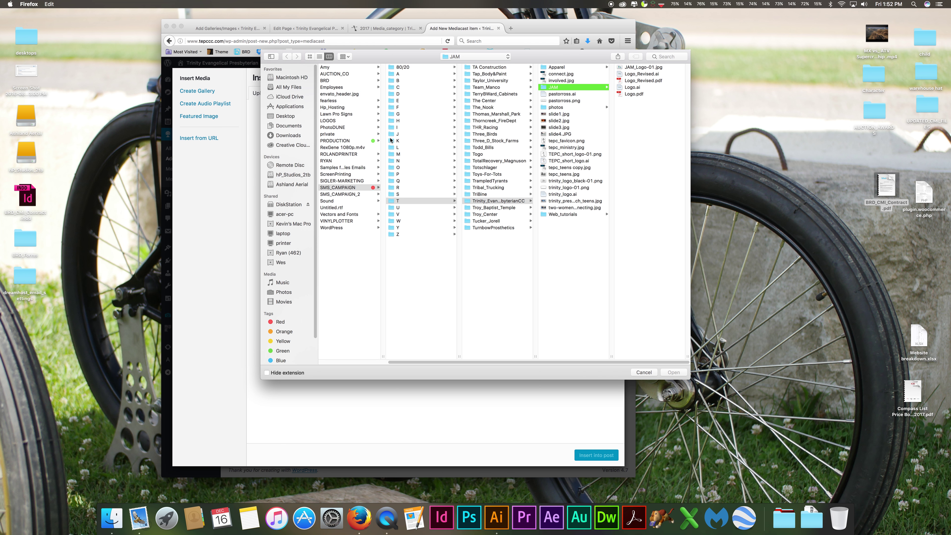
click(291, 116)
click(335, 101)
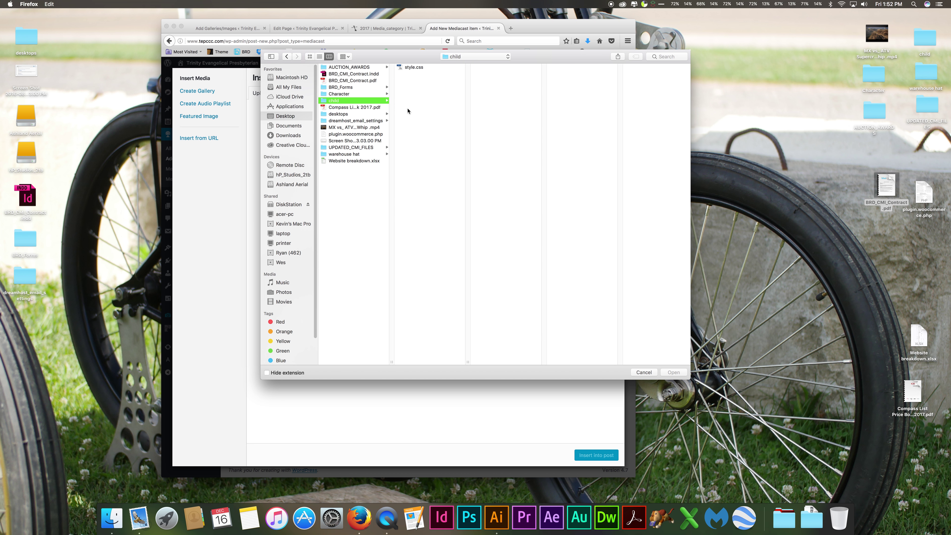
click(412, 67)
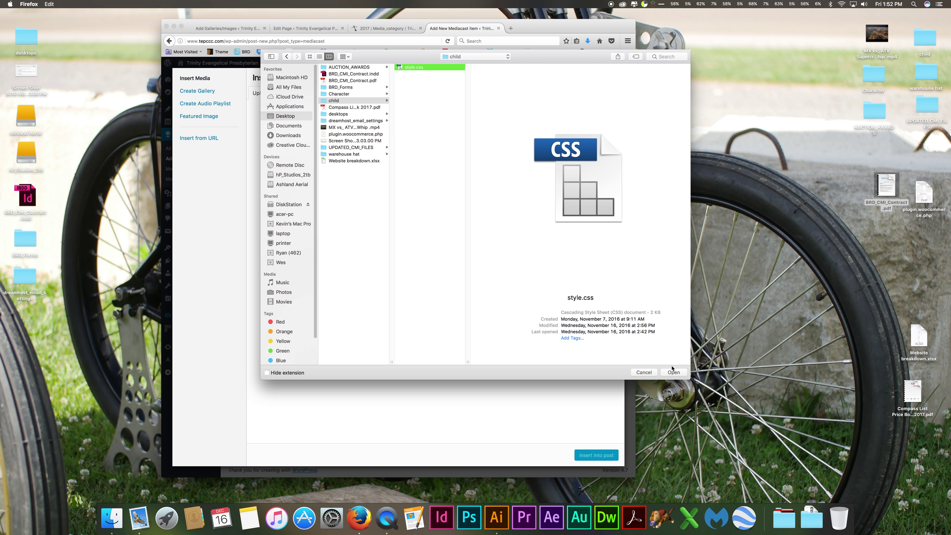
click(671, 356)
drag(689, 378, 579, 296)
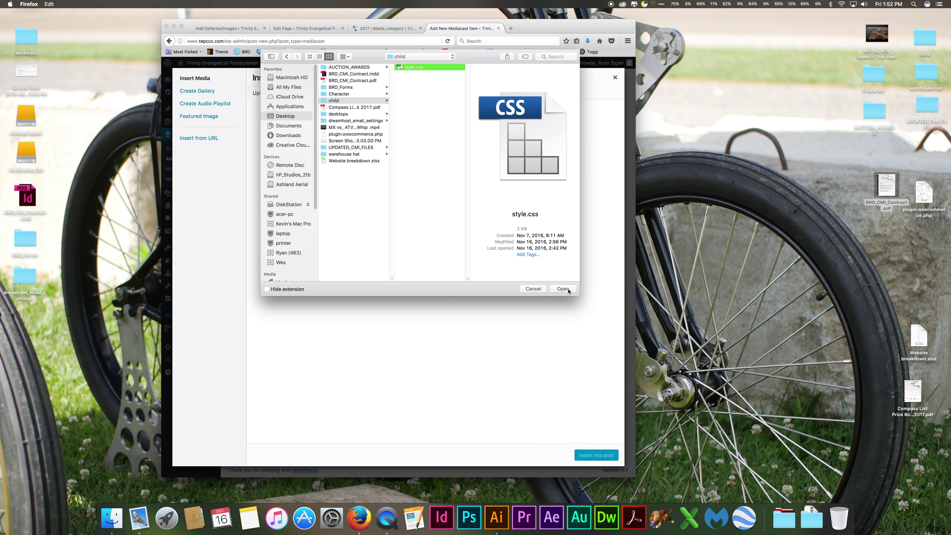
click(530, 290)
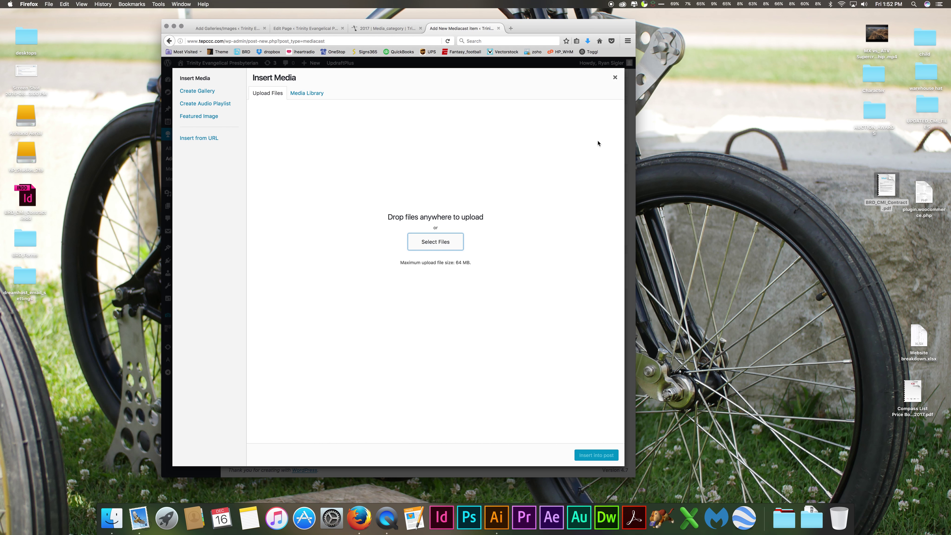
click(615, 78)
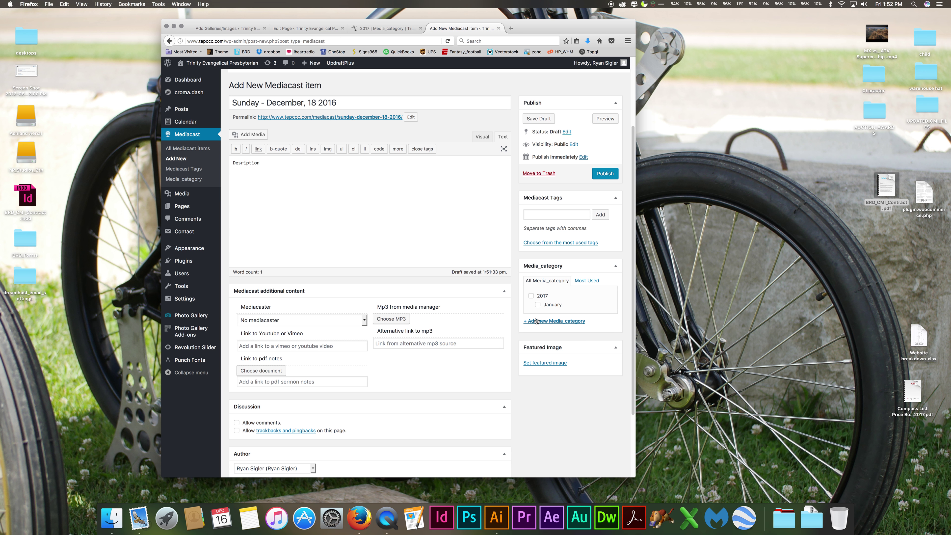
- Change the title's year so it reads 'Sunday - December, 18 2017'
click(538, 305)
click(531, 295)
click(538, 305)
click(531, 296)
triple_click(316, 103)
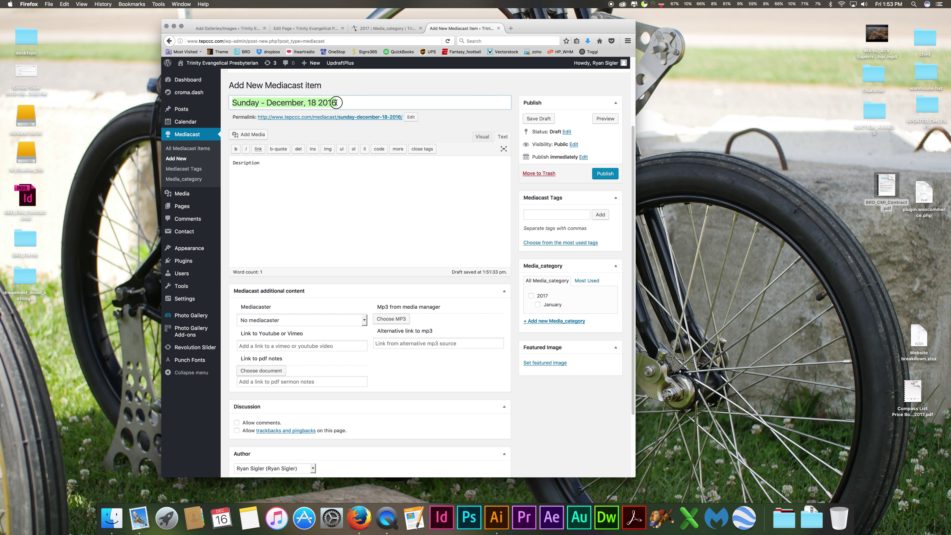
click(337, 103)
drag(337, 103, 333, 102)
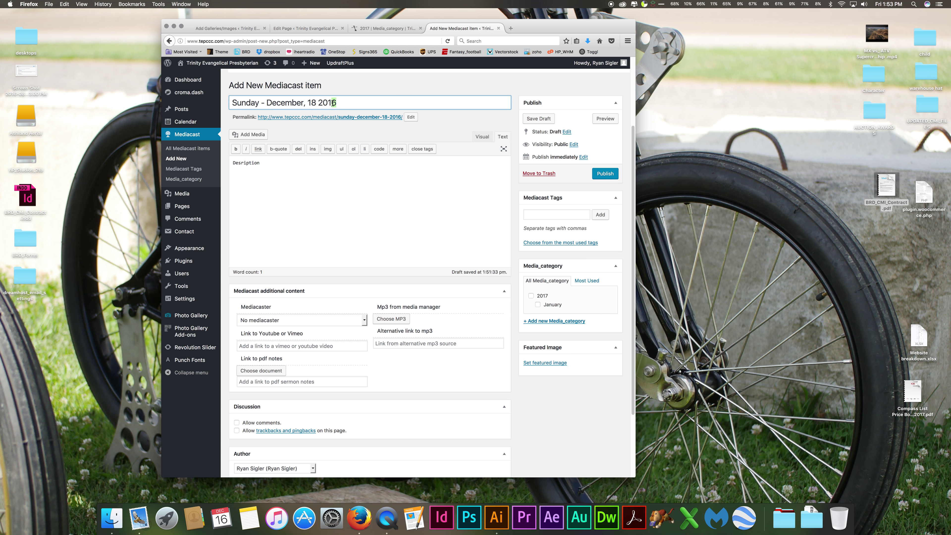
text(7)
- File the item under the 2017 media category only, leaving January unticked
click(531, 296)
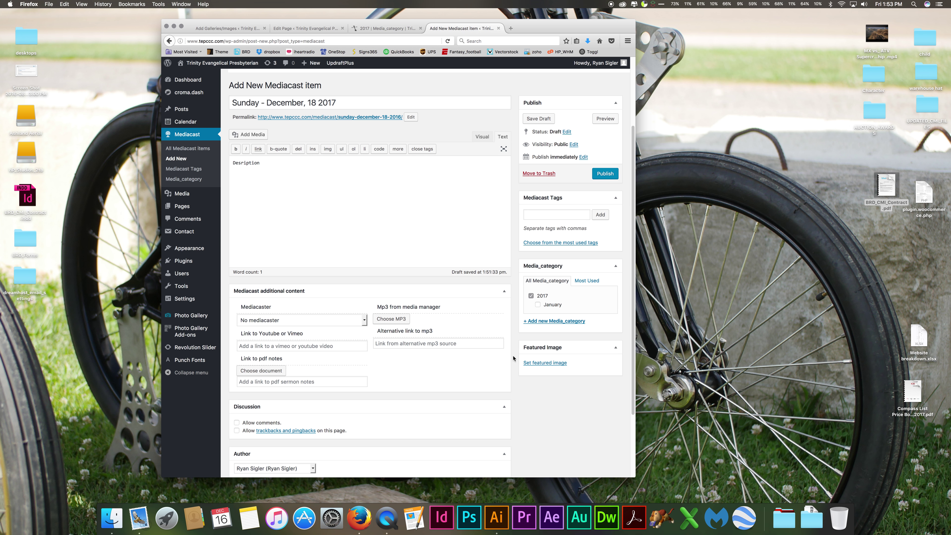
click(538, 304)
click(538, 305)
- Add a February media category with parent 2017, then view the 2017 category page
click(544, 321)
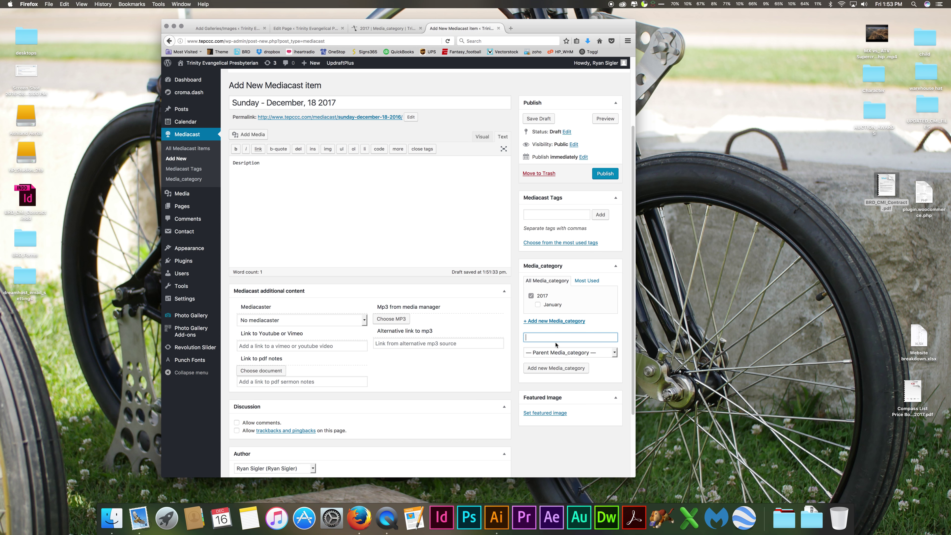
text(February)
click(556, 353)
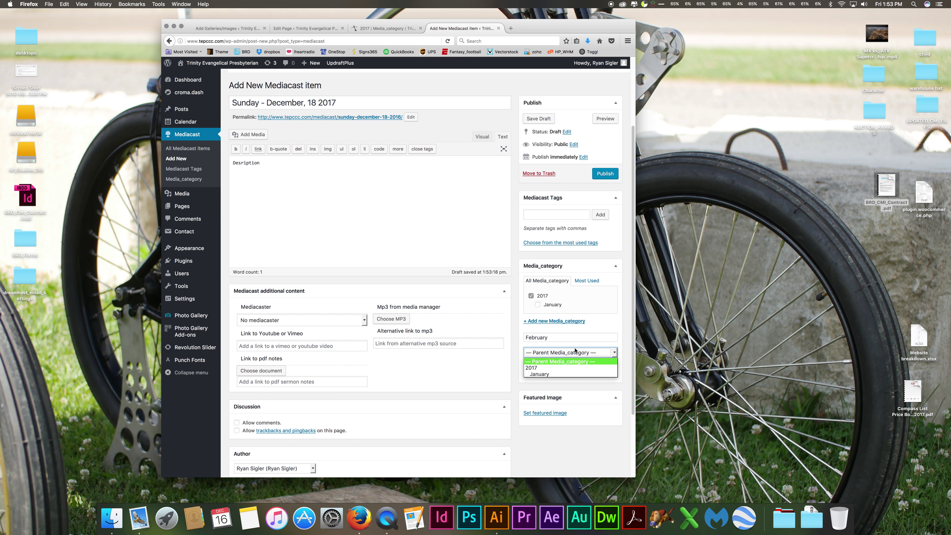
click(549, 353)
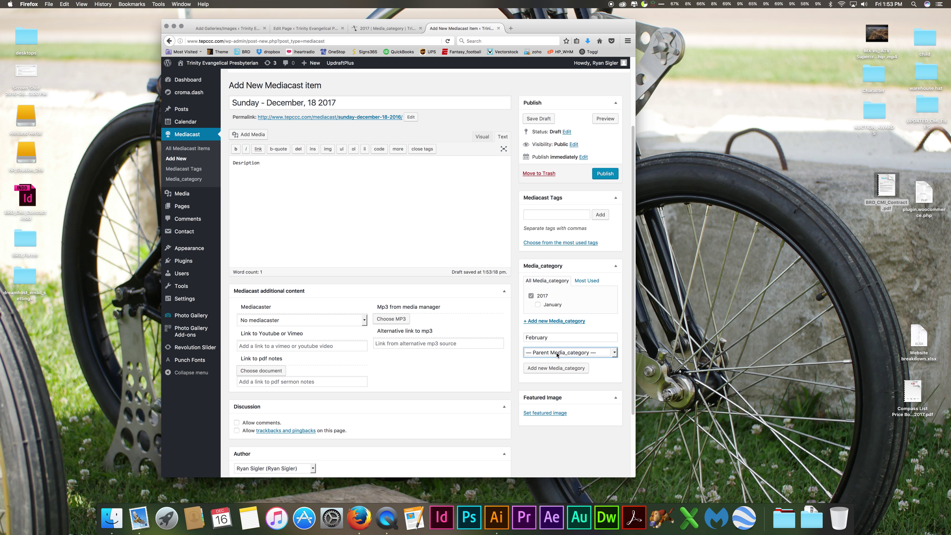
double_click(550, 338)
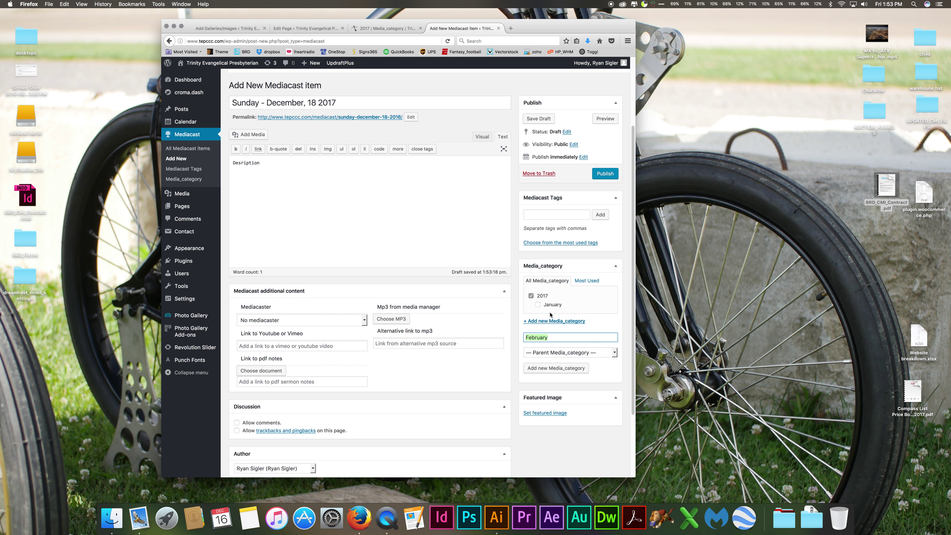
double_click(539, 297)
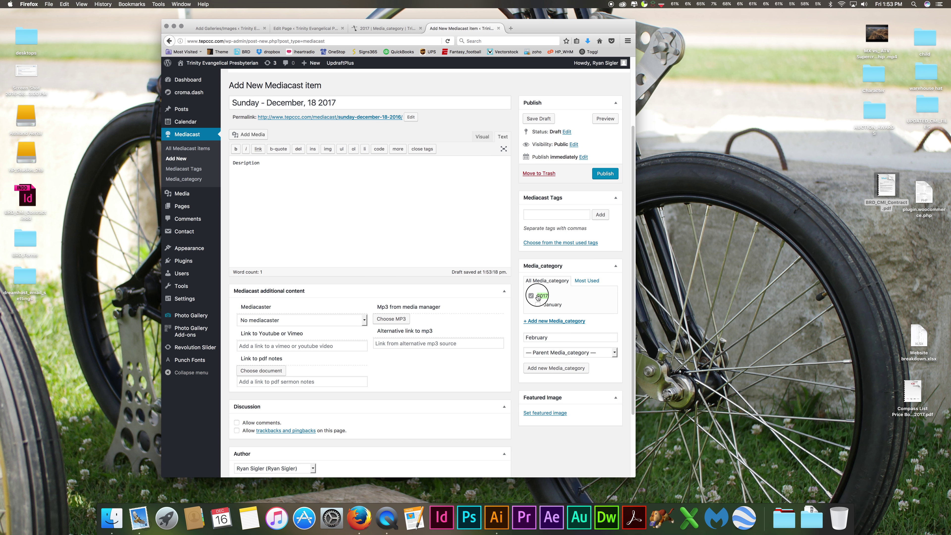
click(555, 357)
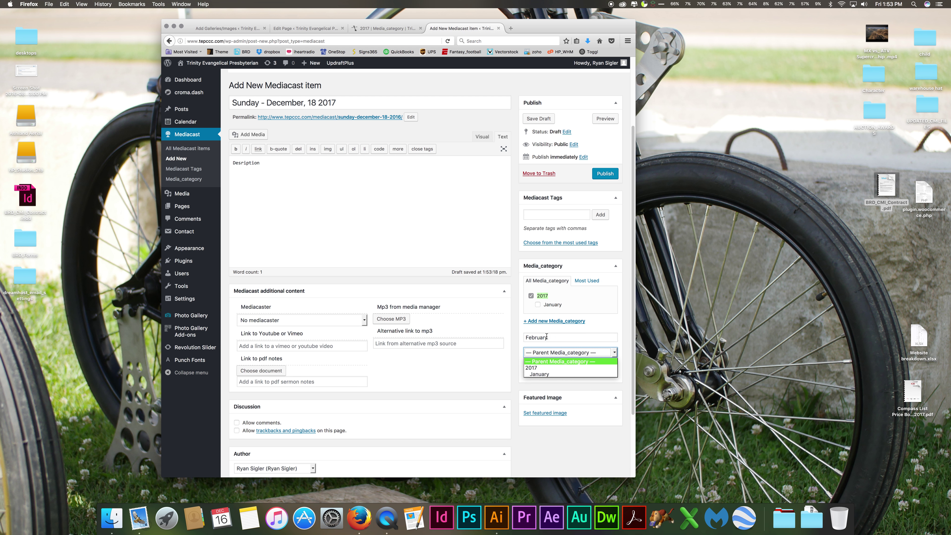
click(538, 369)
key(shift+Tab)
key(Return)
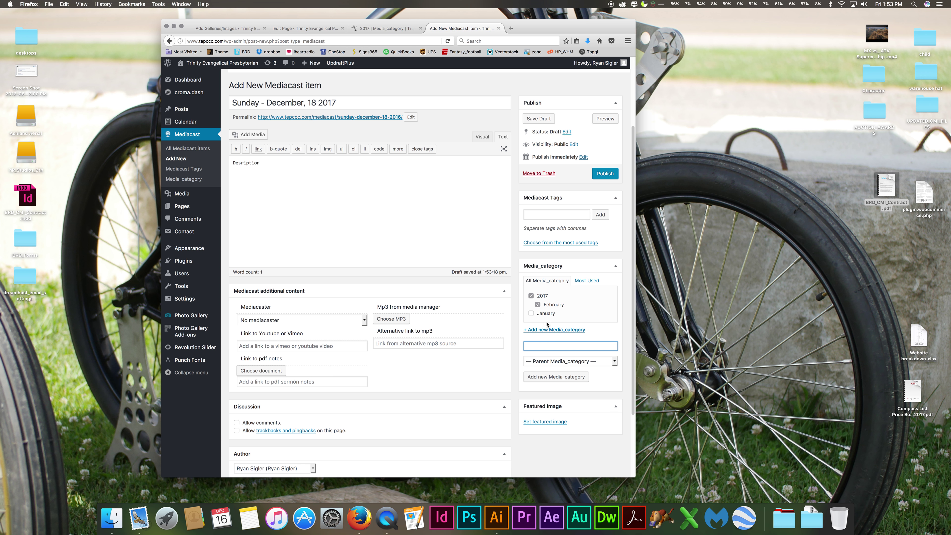
click(389, 28)
- Update the January media category with 2017 as its parent and return to the Media_category list
click(302, 27)
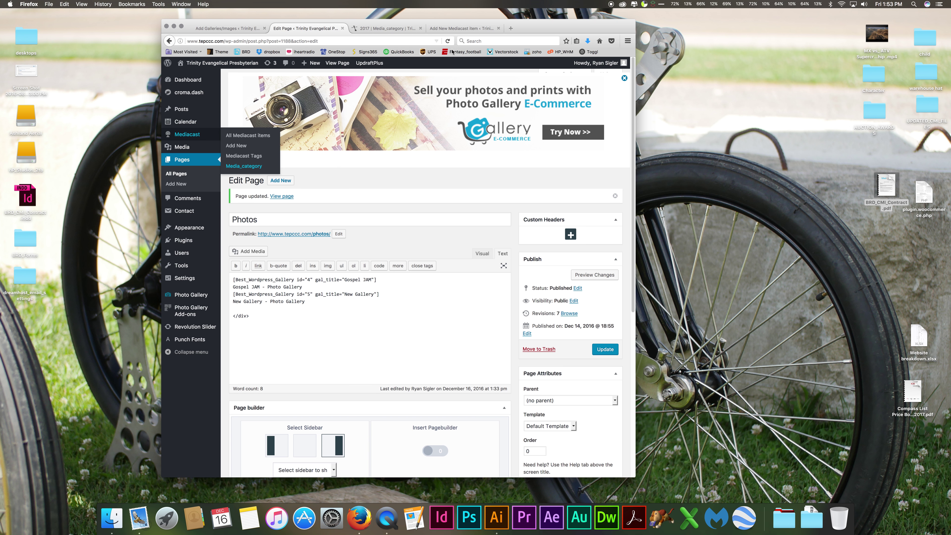
click(246, 166)
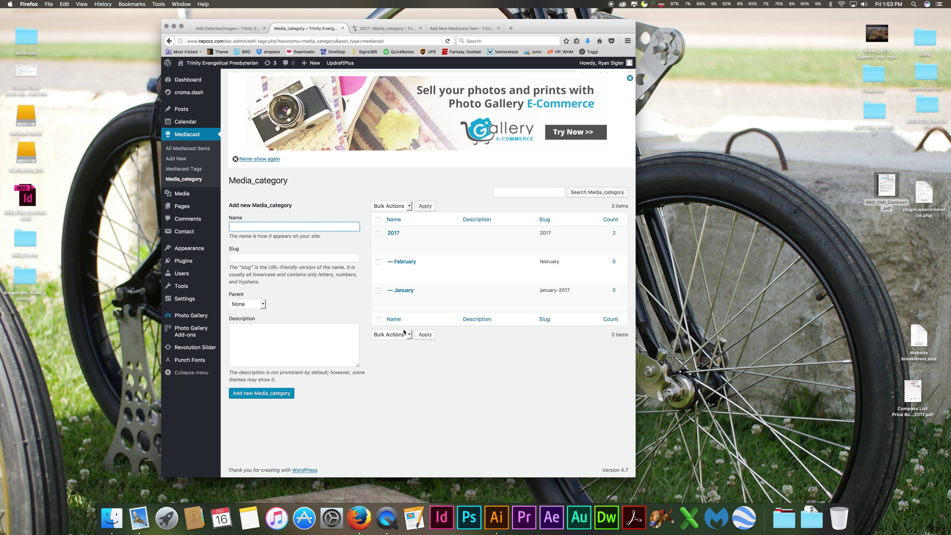
click(394, 298)
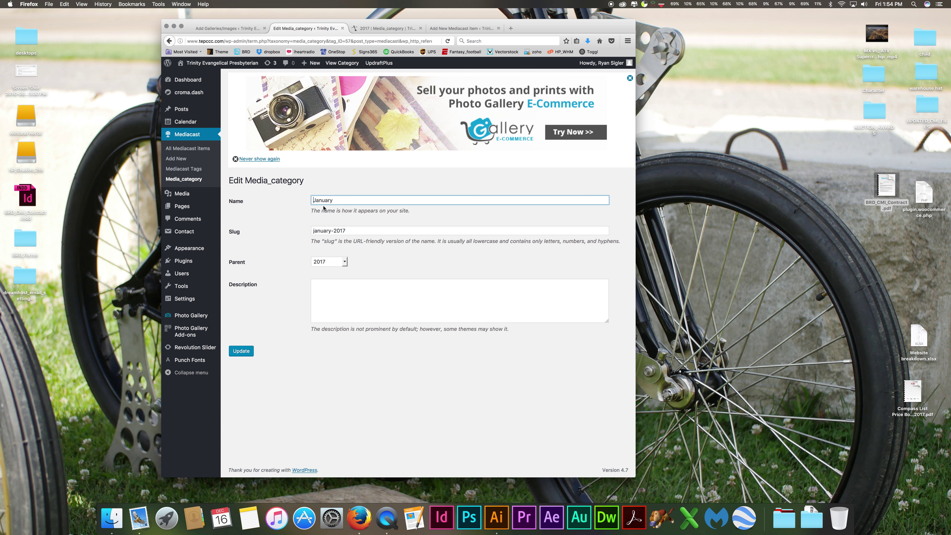
click(332, 266)
click(324, 277)
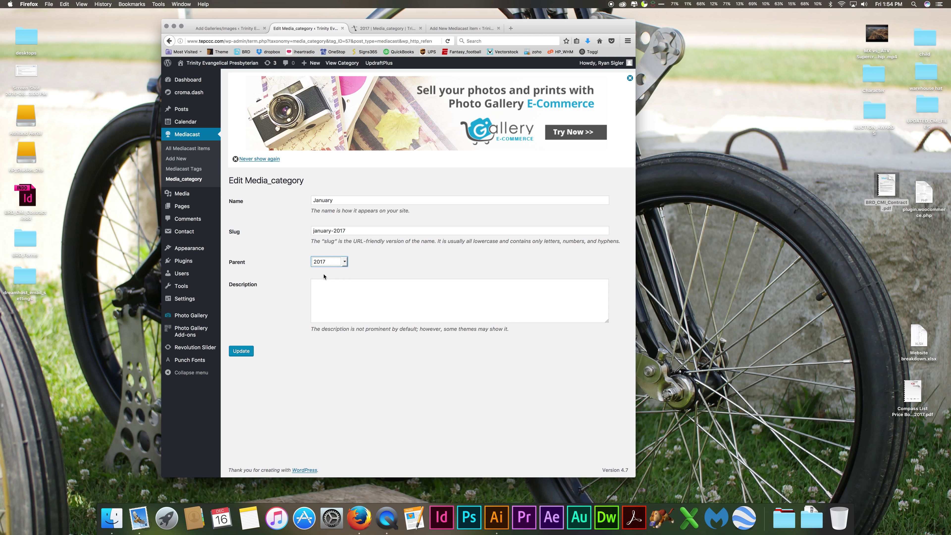
click(249, 351)
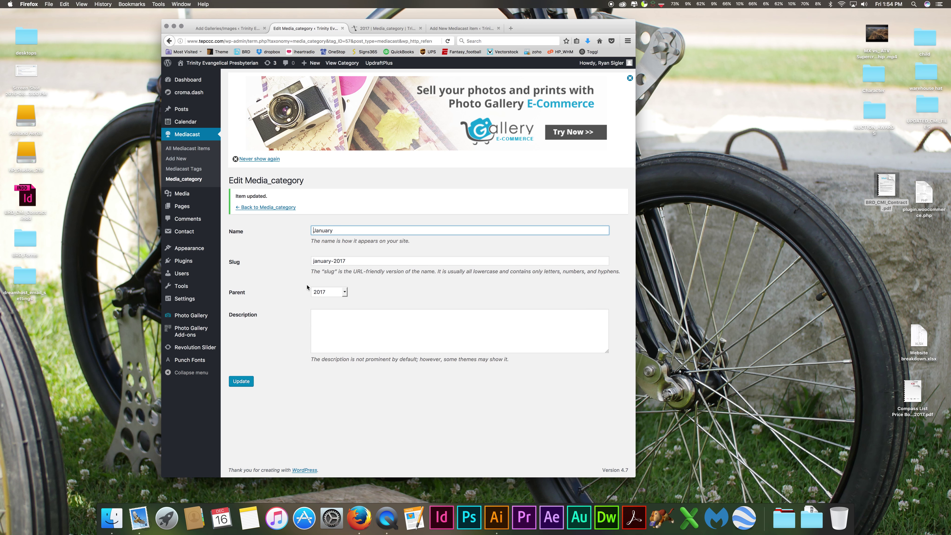
click(266, 207)
- Discard the unsaved sermon draft and start a fresh Mediacast item
mouse_move(403, 258)
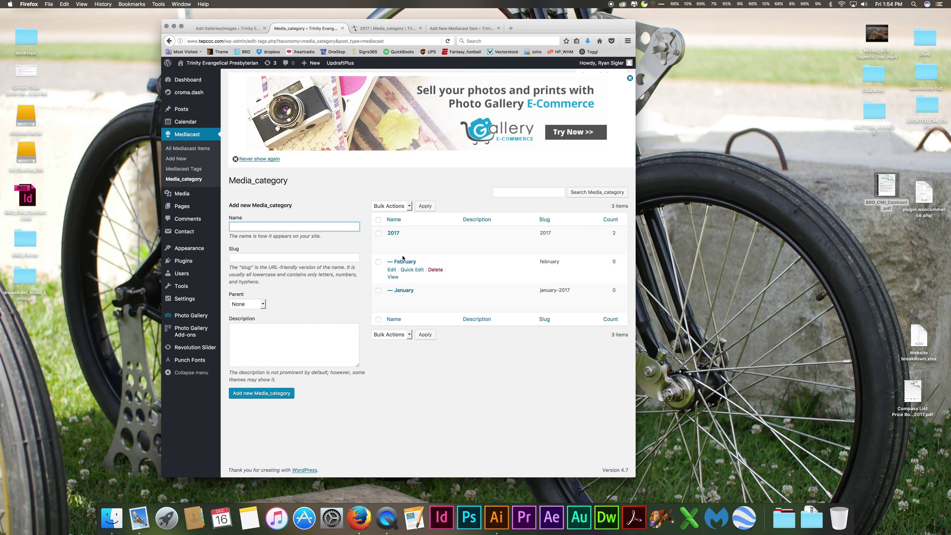
click(461, 28)
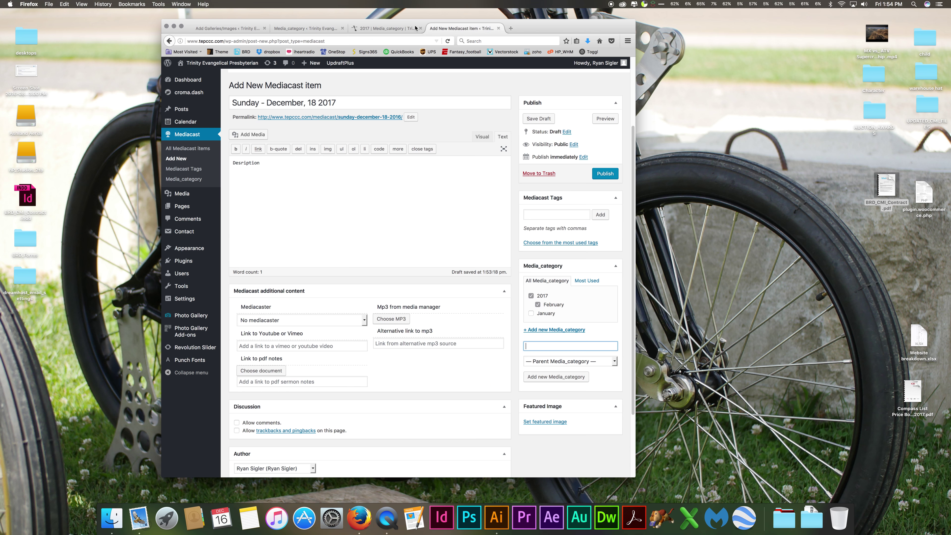
click(375, 27)
click(483, 28)
click(552, 285)
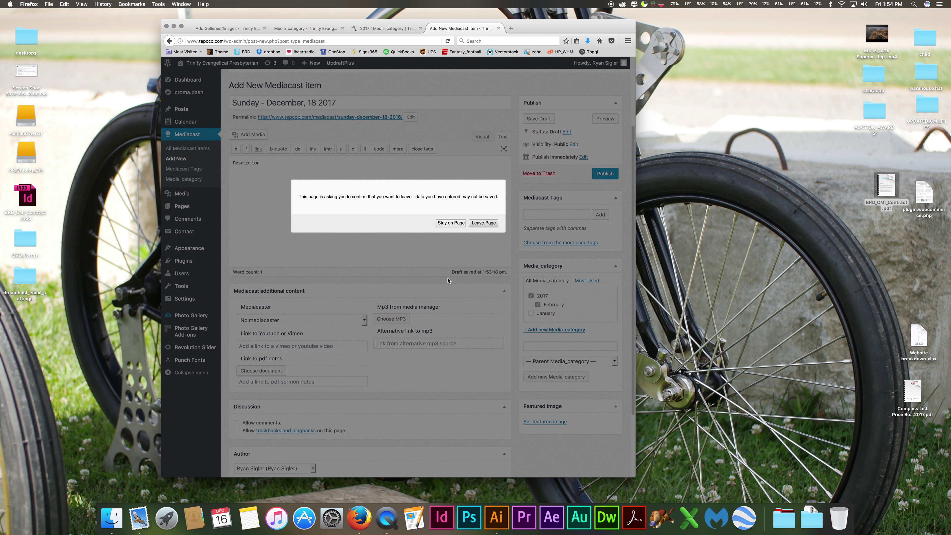
click(484, 223)
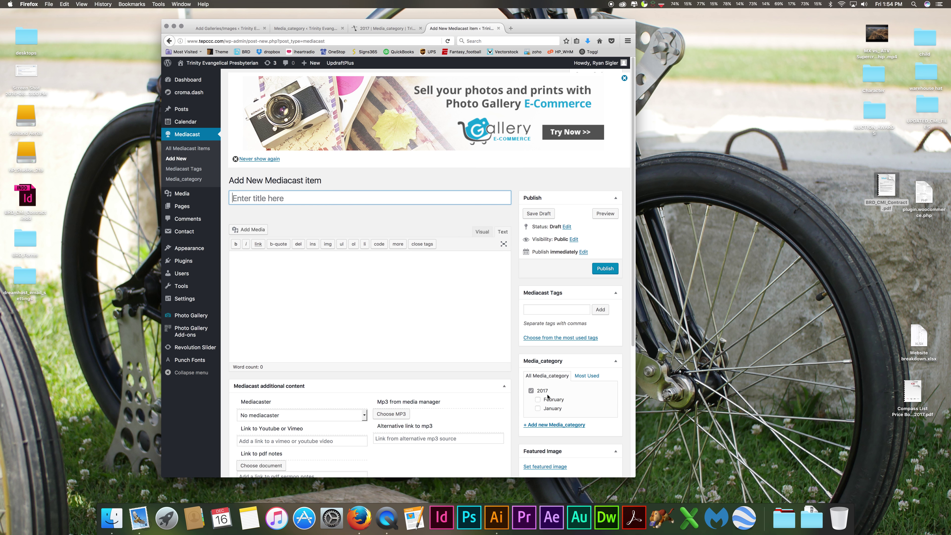
- File the new item under January rather than February, then show the 2017 category page
scroll(319, 290, down, 2)
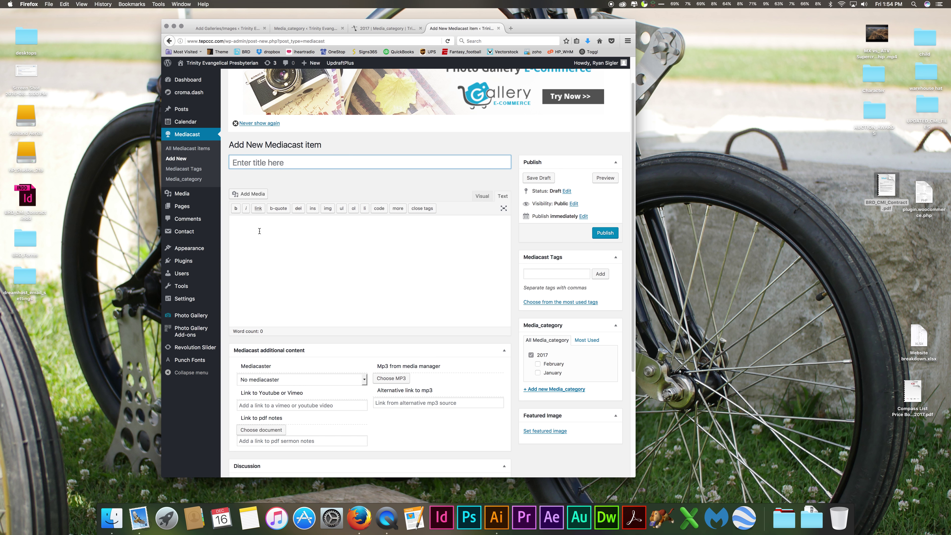
click(272, 230)
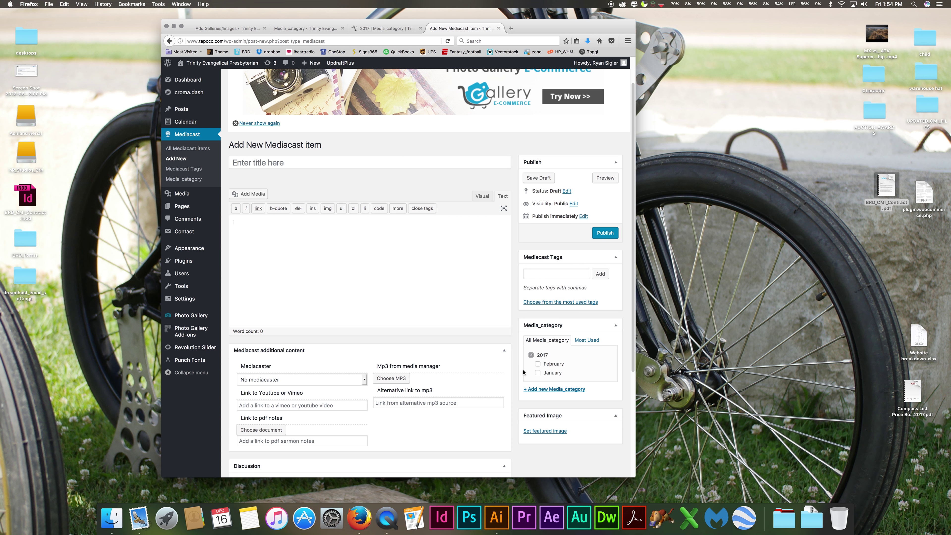
click(538, 364)
click(539, 365)
click(538, 373)
click(390, 28)
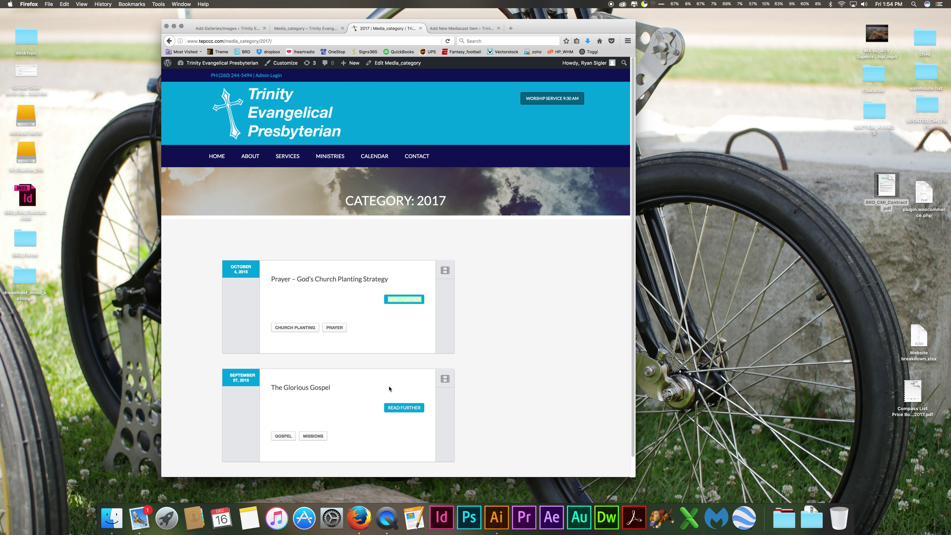
- Scroll the 2017 category page, then go back to the blank Mediacast item editor
scroll(370, 356, down, 1)
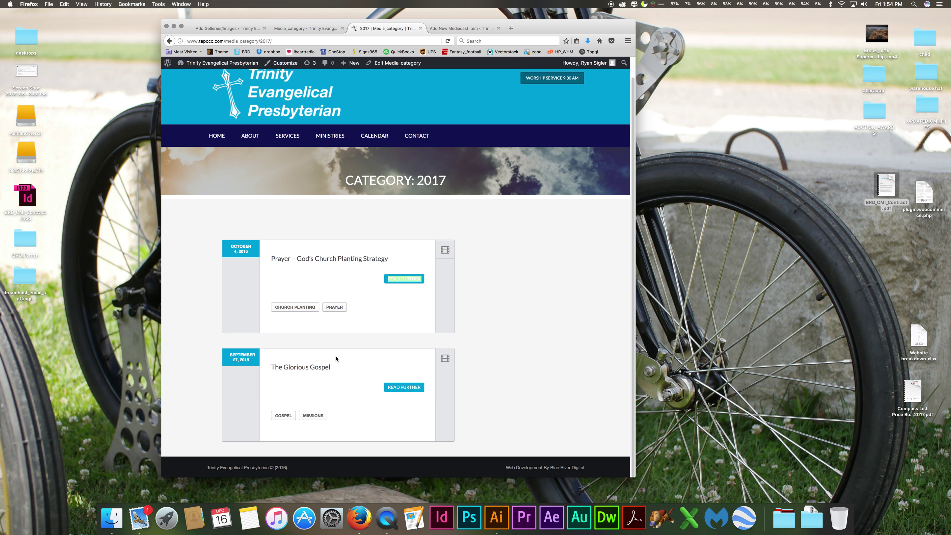
click(454, 28)
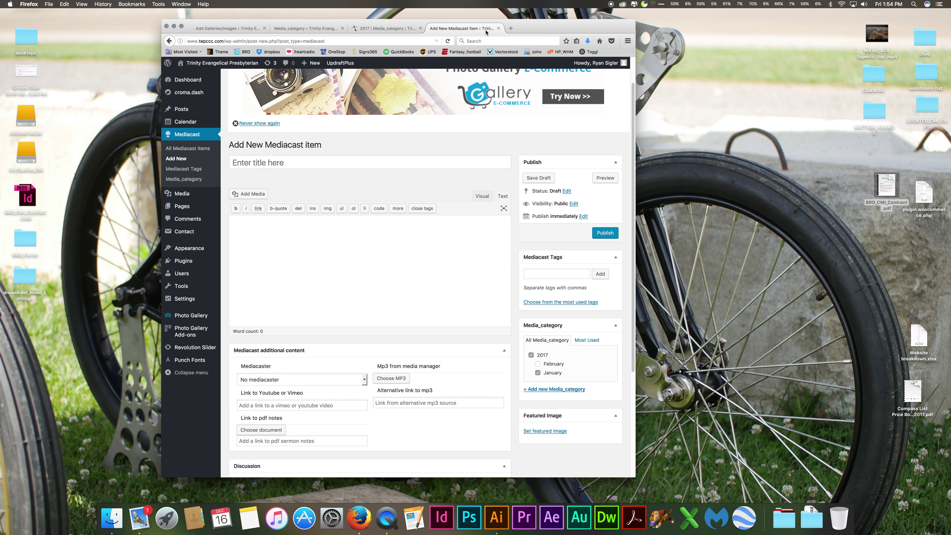
- Reposition the browser window and return to the public 2017 Media_category page showing two older sermons
drag(551, 32, 507, 40)
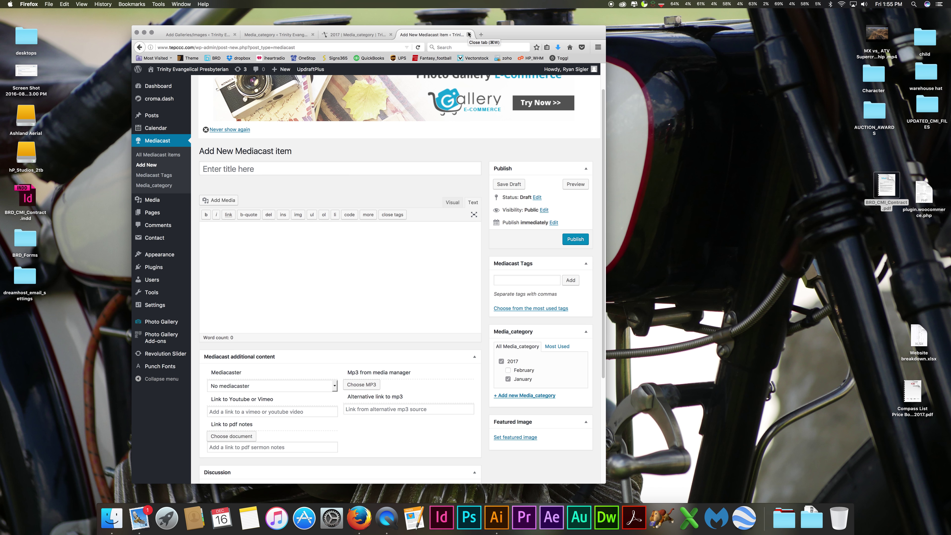
click(360, 34)
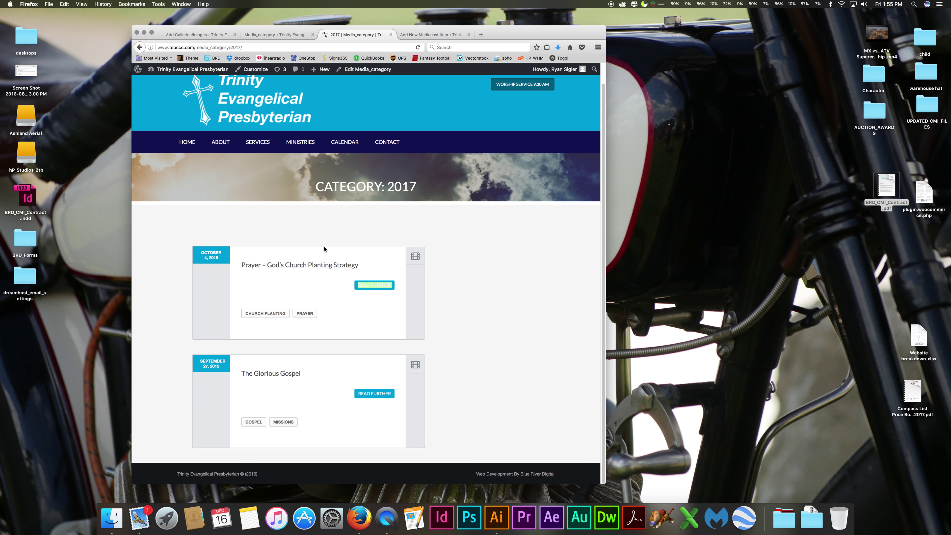